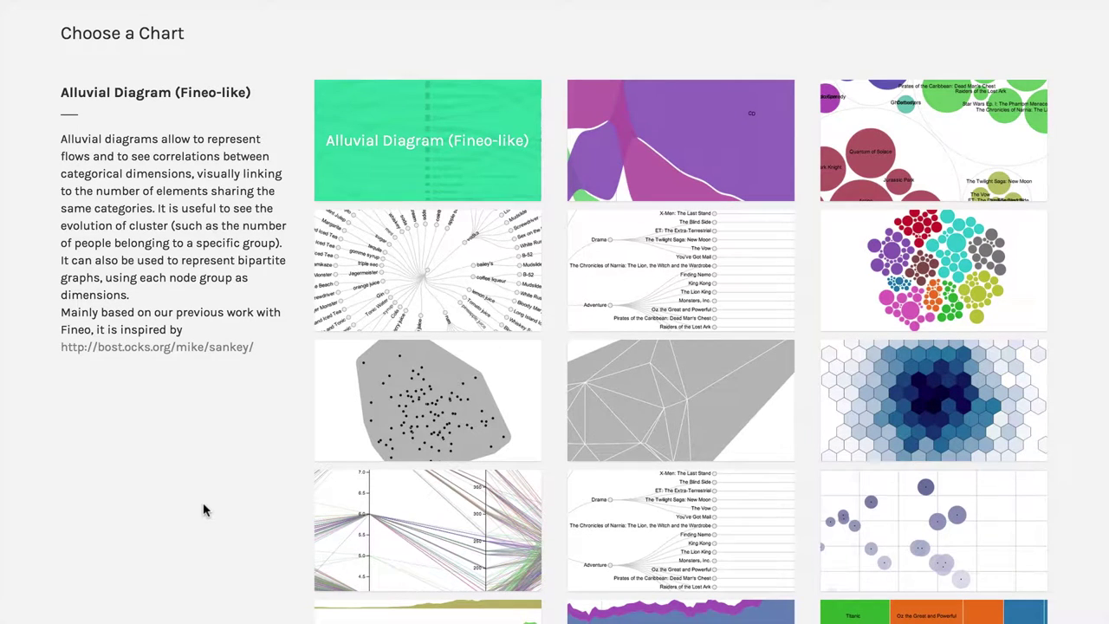
- Scroll down the Choose a Chart gallery to find the Treemap layout
{"action": "scroll", "coordinate": [204, 510], "scroll_direction": "down", "scroll_amount": 4}
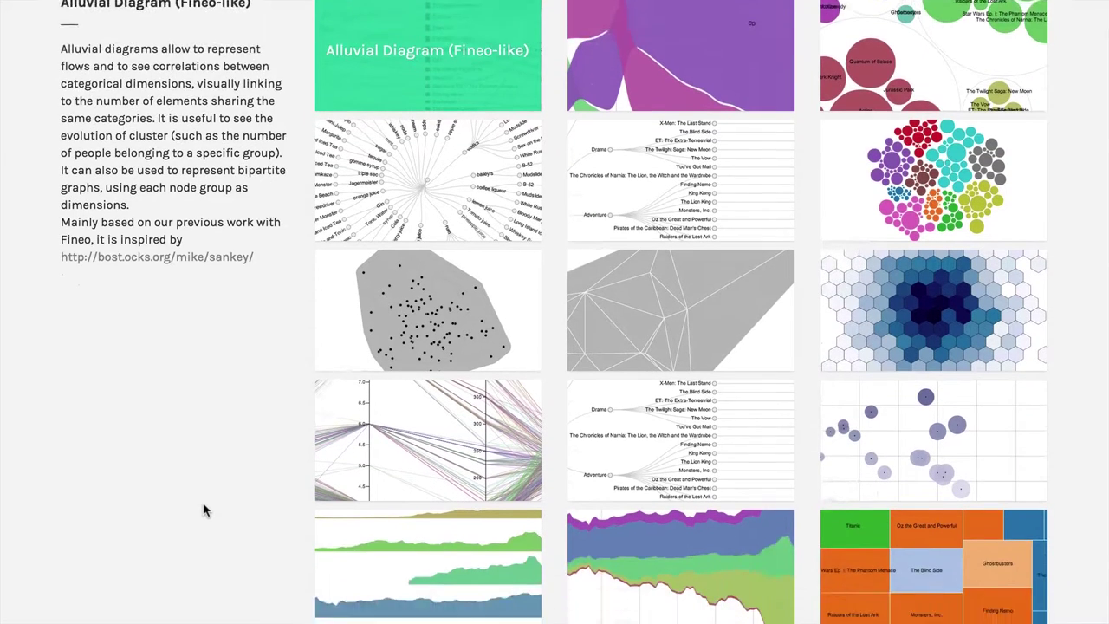
{"action": "scroll", "coordinate": [204, 510], "scroll_direction": "down", "scroll_amount": 1}
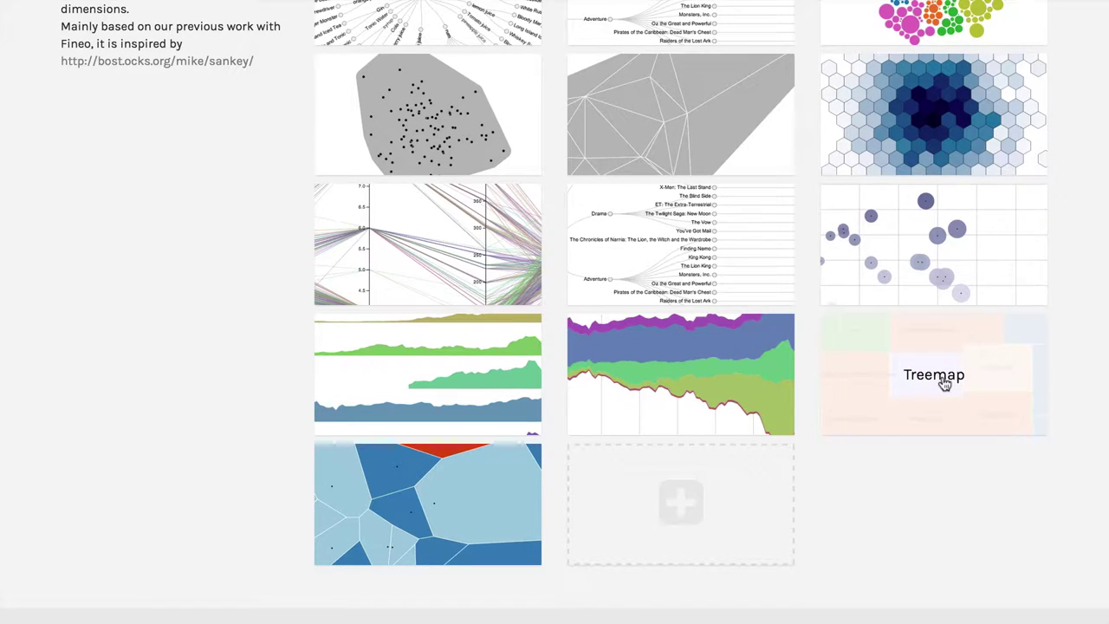
- Choose Treemap as the chart type
{"action": "left_click", "coordinate": [944, 384]}
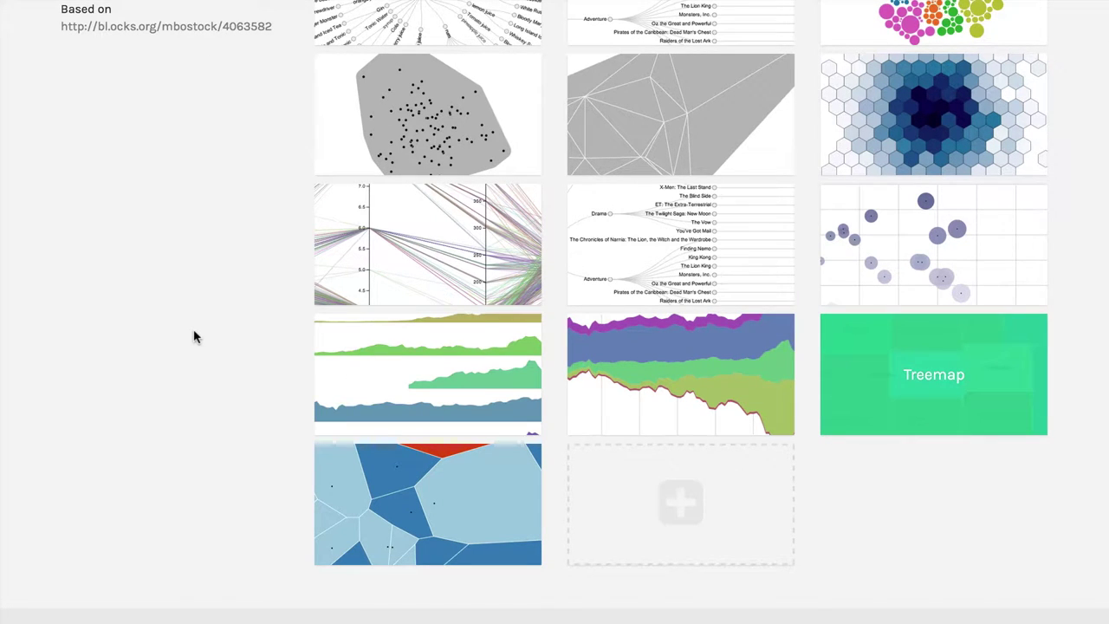
{"action": "scroll", "coordinate": [194, 336], "scroll_direction": "up", "scroll_amount": 5}
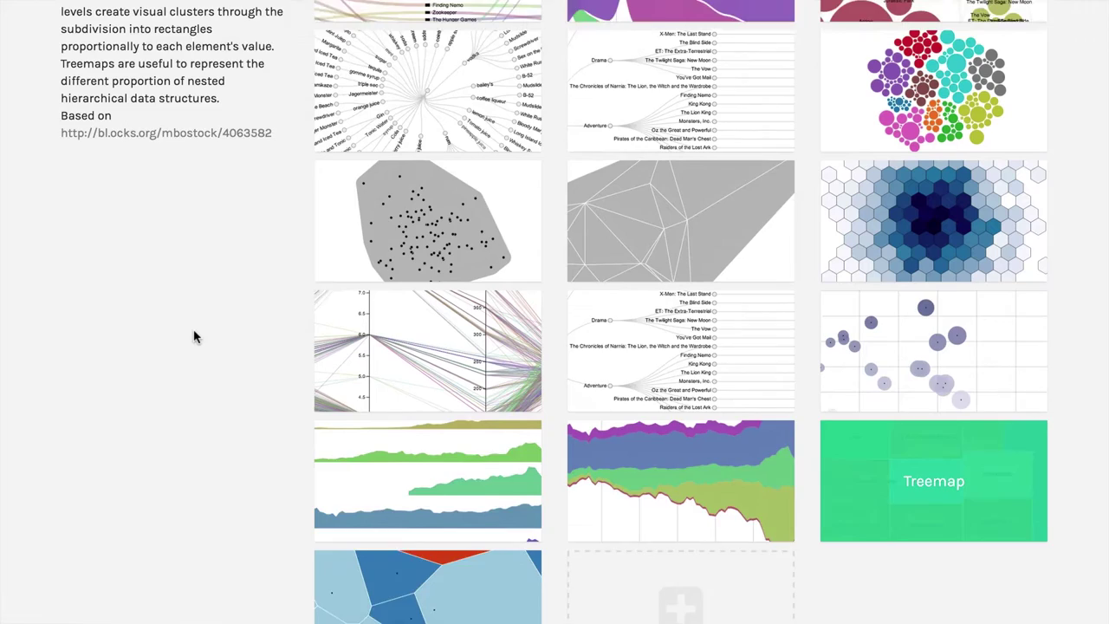
{"action": "scroll", "coordinate": [195, 337], "scroll_direction": "up", "scroll_amount": 2}
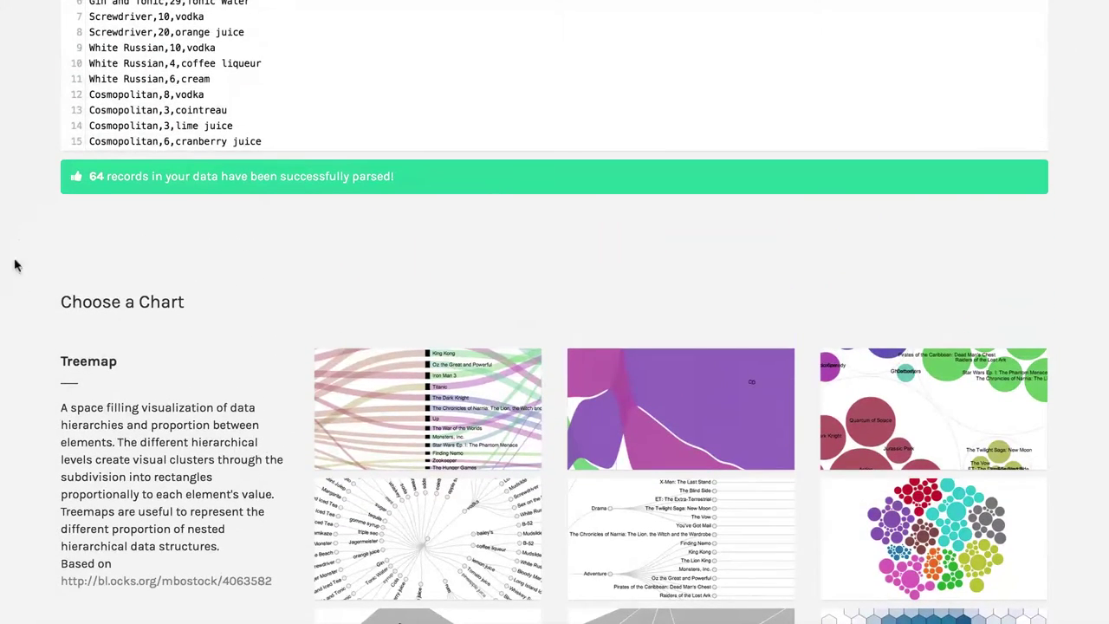
{"action": "scroll", "coordinate": [28, 222], "scroll_direction": "up", "scroll_amount": 2}
{"action": "scroll", "coordinate": [29, 222], "scroll_direction": "up", "scroll_amount": 1}
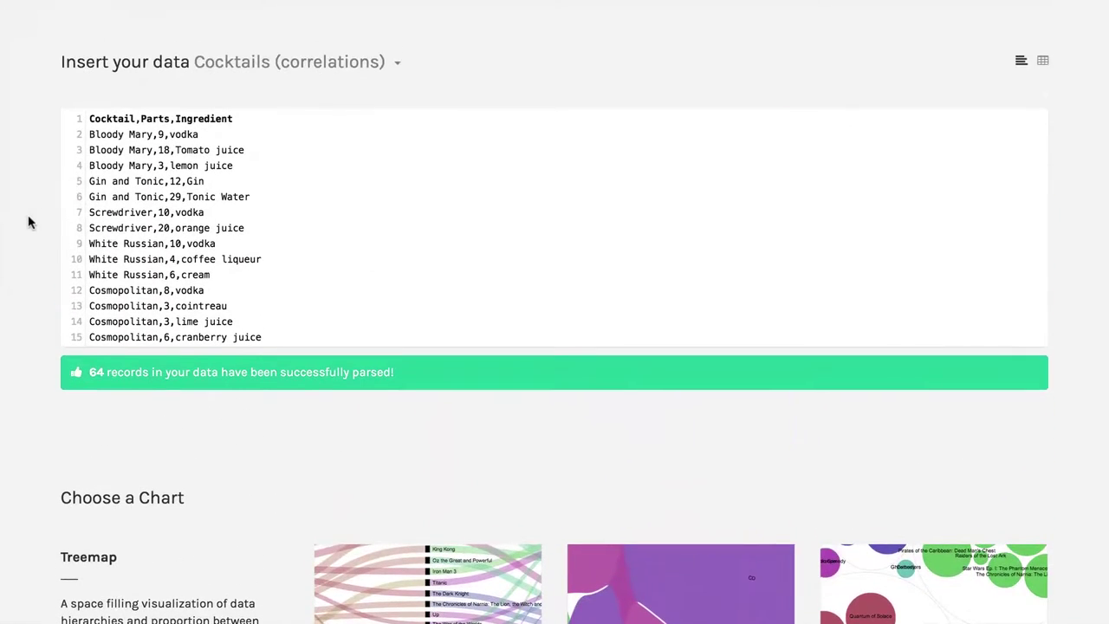
- Keep the Cocktails (correlations) dataset and view it as a sortable table
{"action": "left_click", "coordinate": [370, 69]}
{"action": "left_click", "coordinate": [337, 163]}
{"action": "left_click", "coordinate": [1042, 63]}
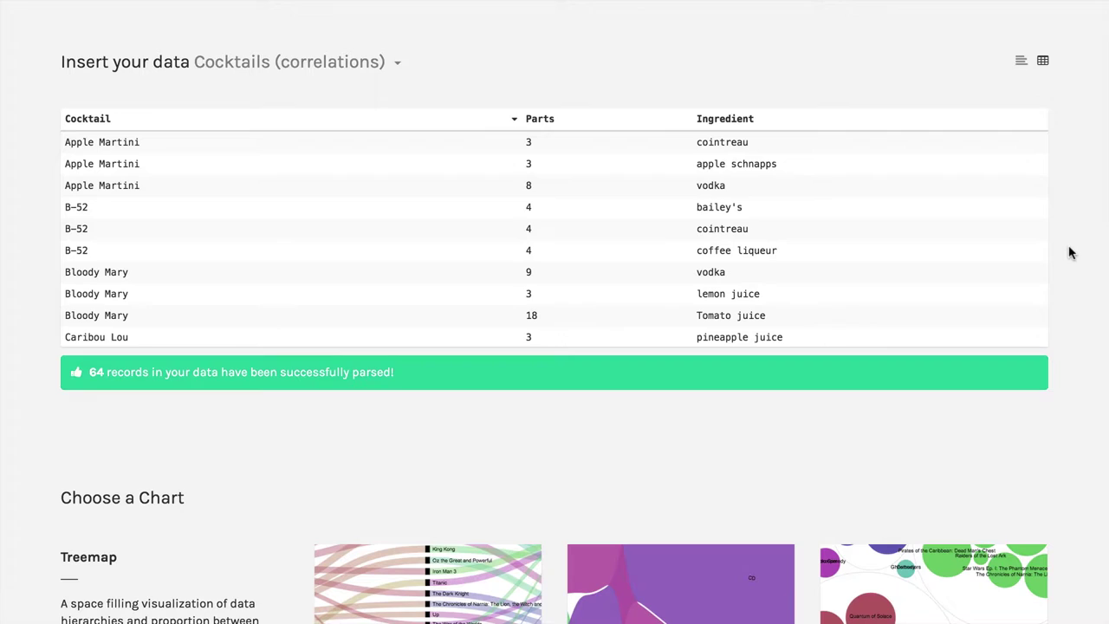
- Scroll down to the Map your dimensions section with Cocktail, Parts and Ingredient
{"action": "scroll", "coordinate": [1071, 252], "scroll_direction": "down", "scroll_amount": 10}
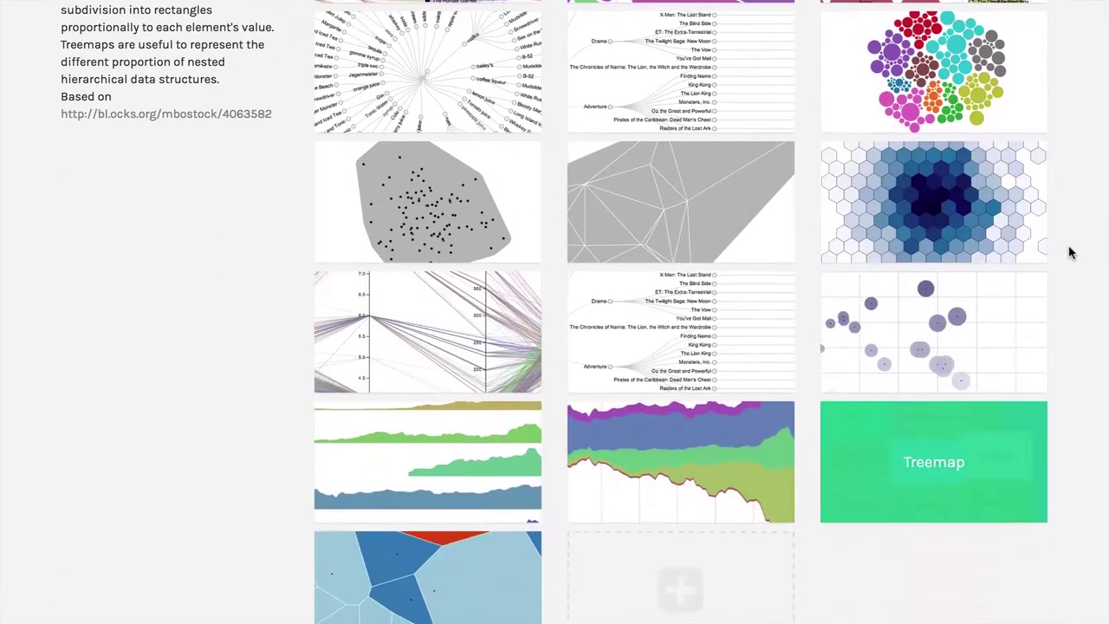
{"action": "scroll", "coordinate": [1070, 252], "scroll_direction": "down", "scroll_amount": 7}
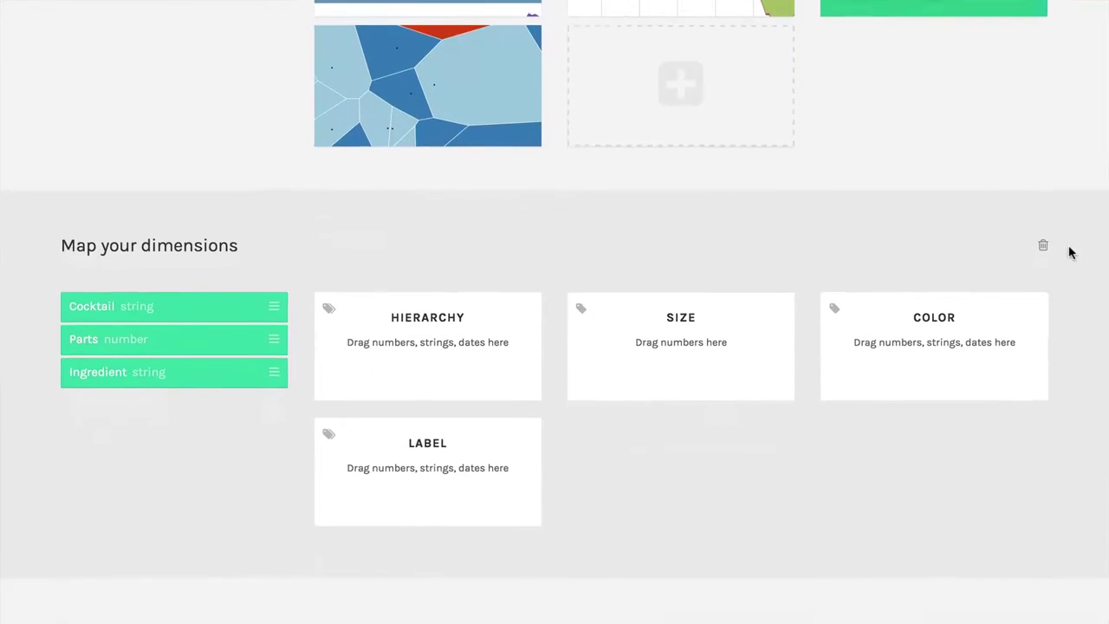
{"action": "scroll", "coordinate": [1070, 252], "scroll_direction": "down", "scroll_amount": 2}
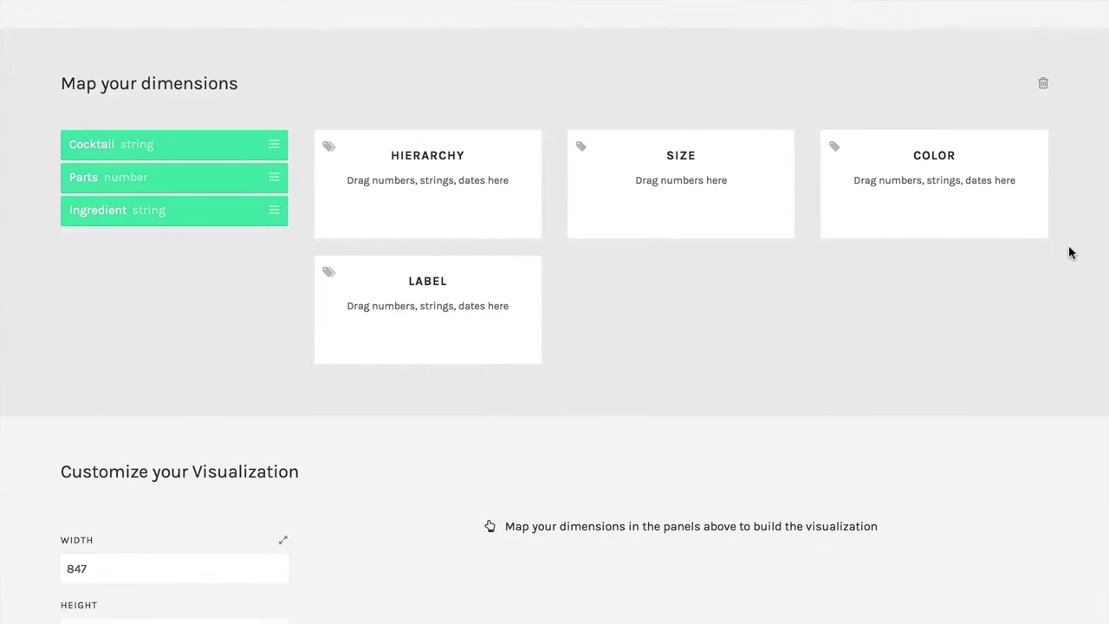
{"action": "scroll", "coordinate": [1070, 252], "scroll_direction": "down", "scroll_amount": 1}
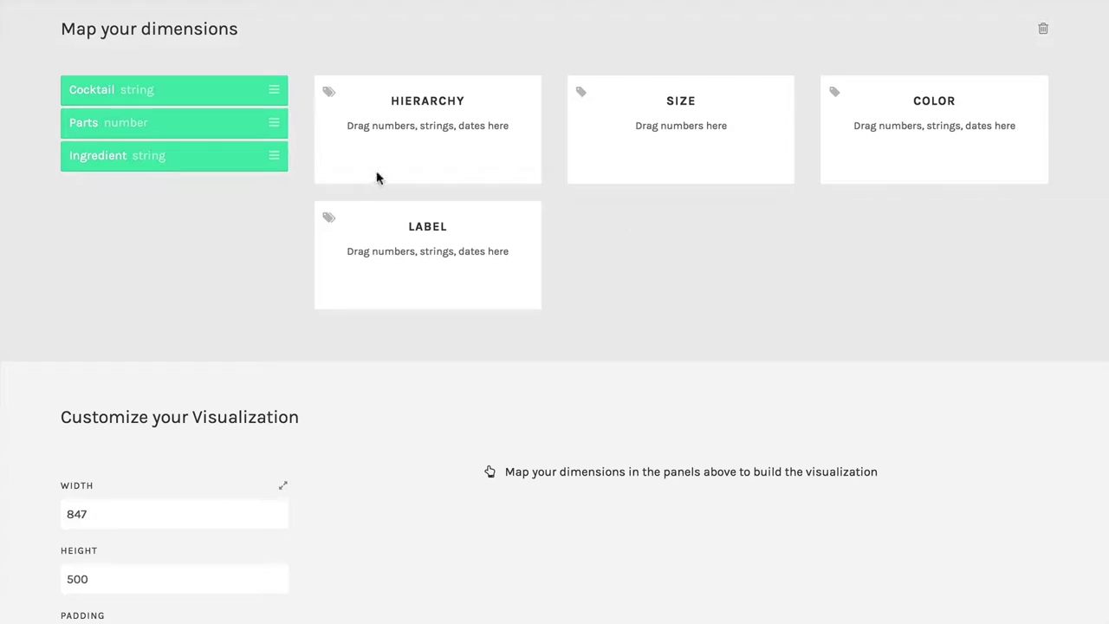
- Put Cocktail in the Hierarchy slot, giving one rectangle per cocktail
{"action": "left_click_drag", "start_coordinate": [195, 87], "coordinate": [418, 147]}
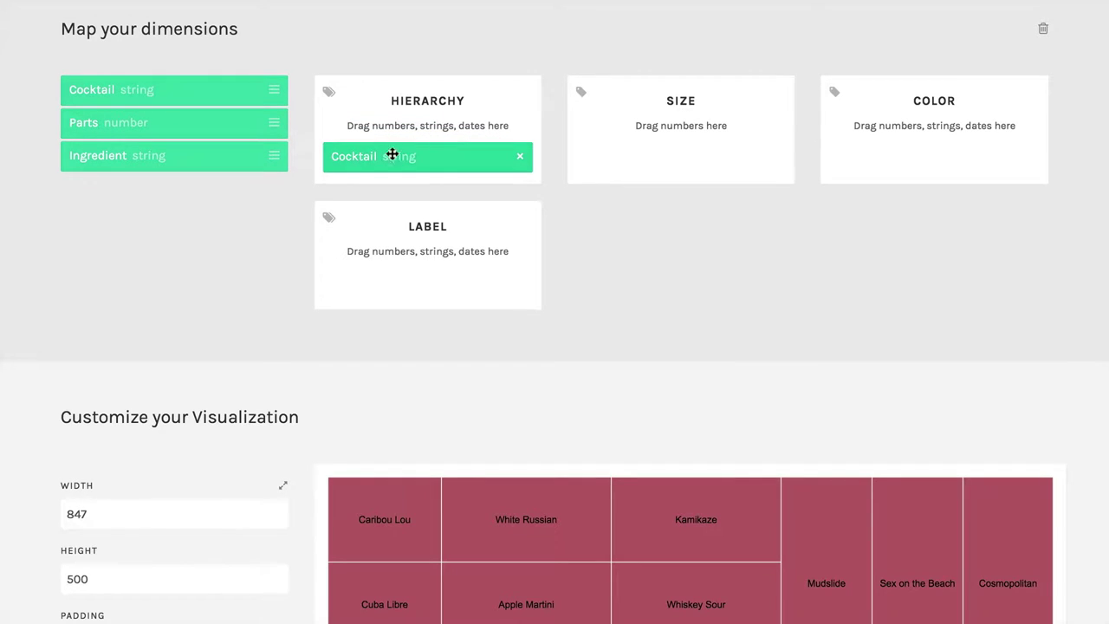
{"action": "scroll", "coordinate": [272, 405], "scroll_direction": "down", "scroll_amount": 5}
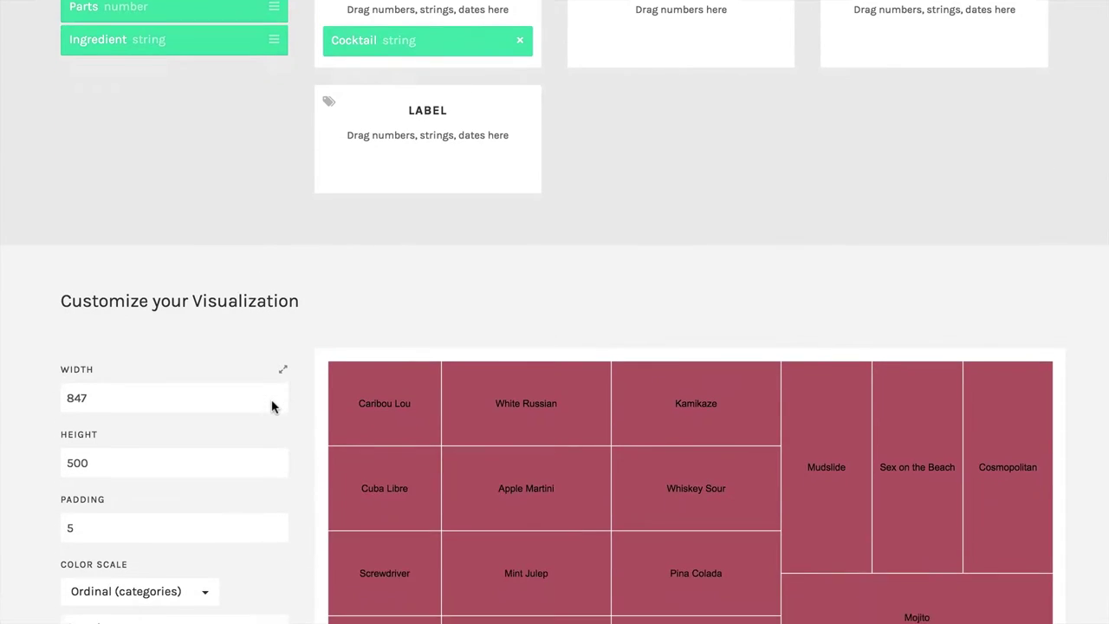
{"action": "scroll", "coordinate": [271, 406], "scroll_direction": "down", "scroll_amount": 1}
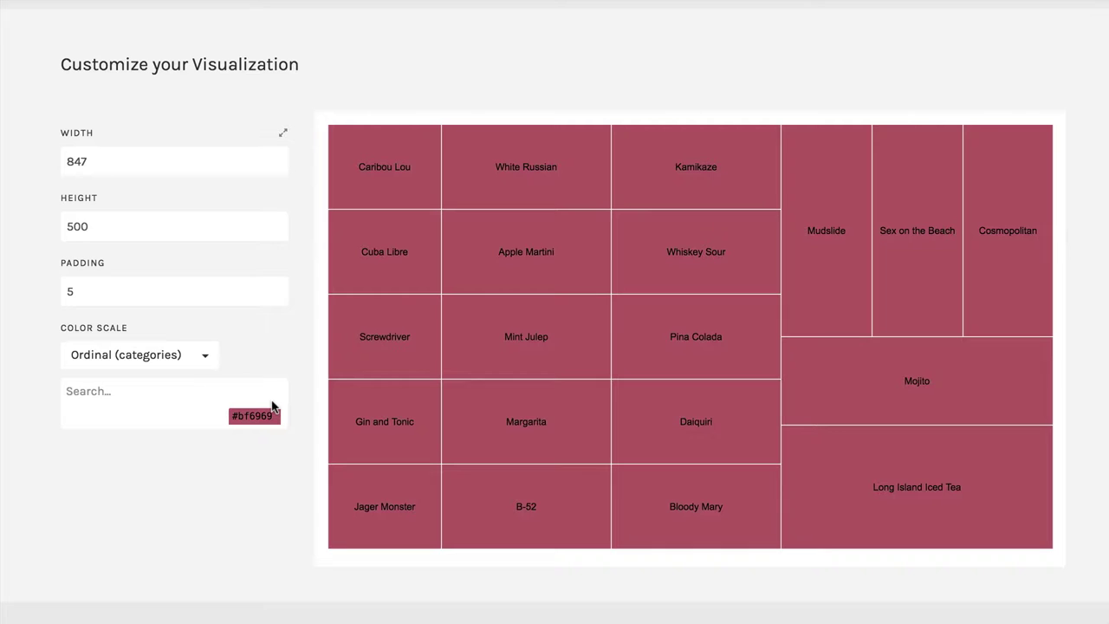
{"action": "scroll", "coordinate": [272, 407], "scroll_direction": "up", "scroll_amount": 5}
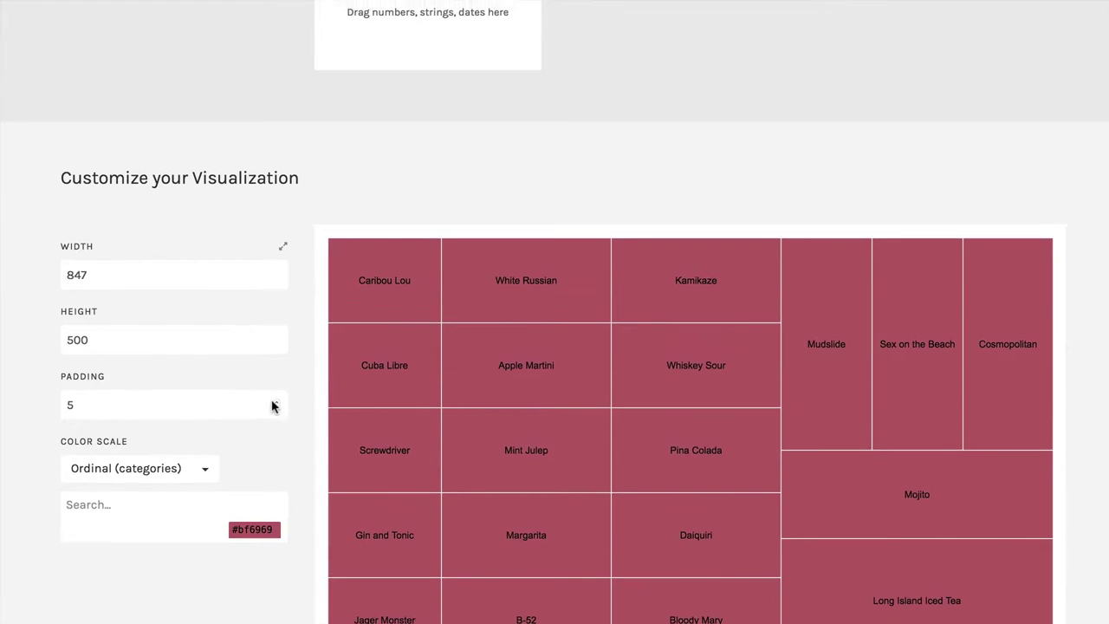
{"action": "scroll", "coordinate": [272, 406], "scroll_direction": "up", "scroll_amount": 2}
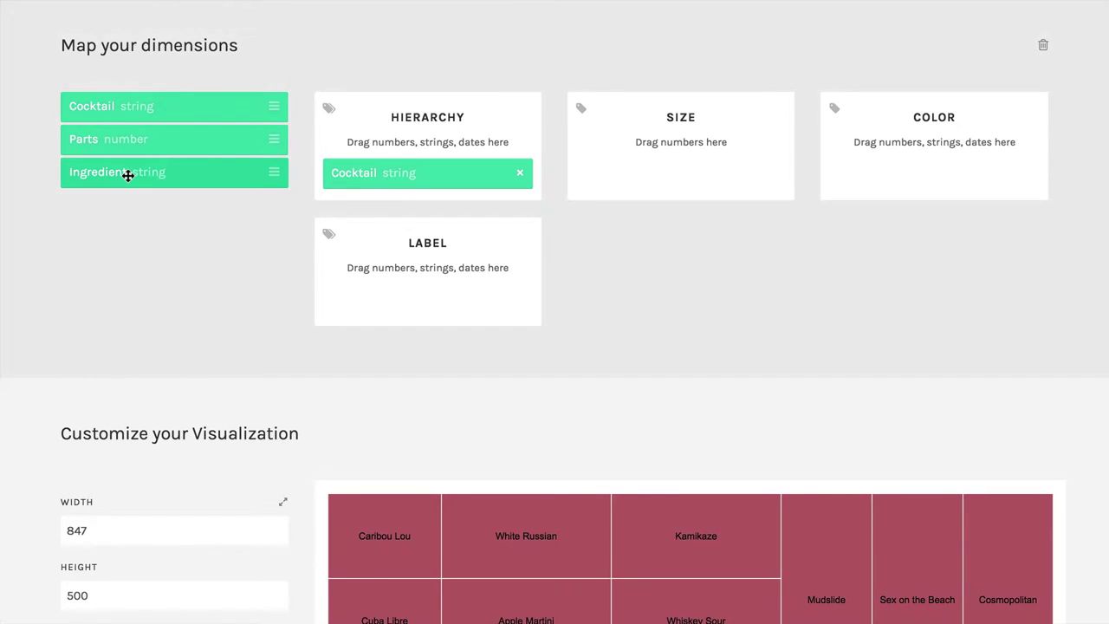
{"action": "mouse_move", "coordinate": [128, 176]}
{"action": "left_mouse_down"}
{"action": "mouse_move", "coordinate": [393, 188]}
{"action": "mouse_move", "coordinate": [385, 201]}
{"action": "left_mouse_up"}
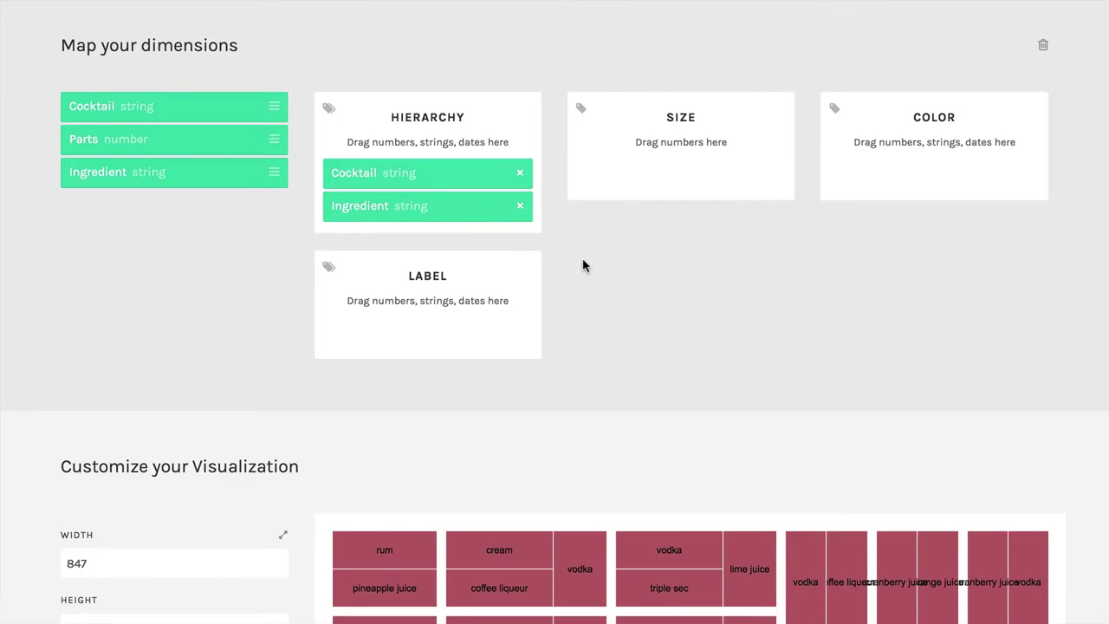
{"action": "scroll", "coordinate": [621, 320], "scroll_direction": "down", "scroll_amount": 4}
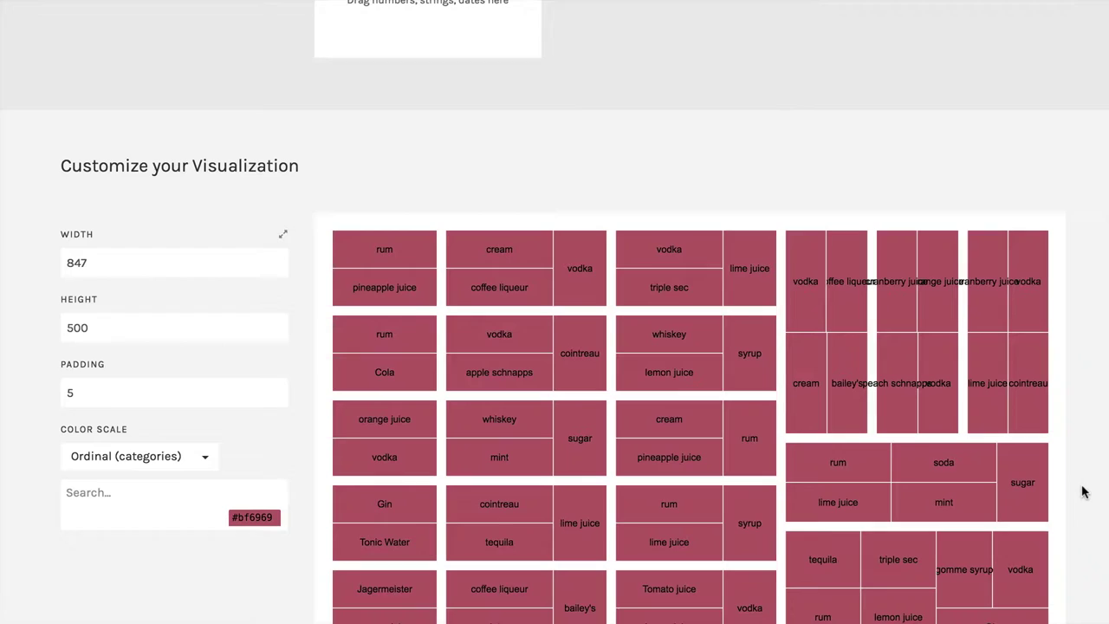
{"action": "scroll", "coordinate": [1081, 491], "scroll_direction": "down", "scroll_amount": 2}
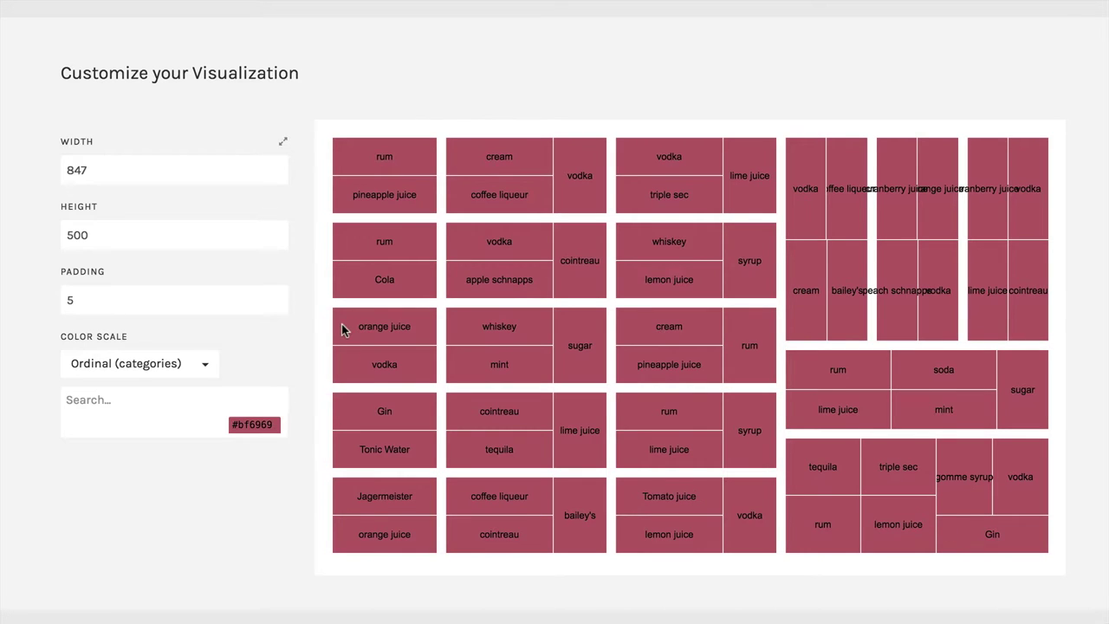
{"action": "scroll", "coordinate": [273, 302], "scroll_direction": "up", "scroll_amount": 5}
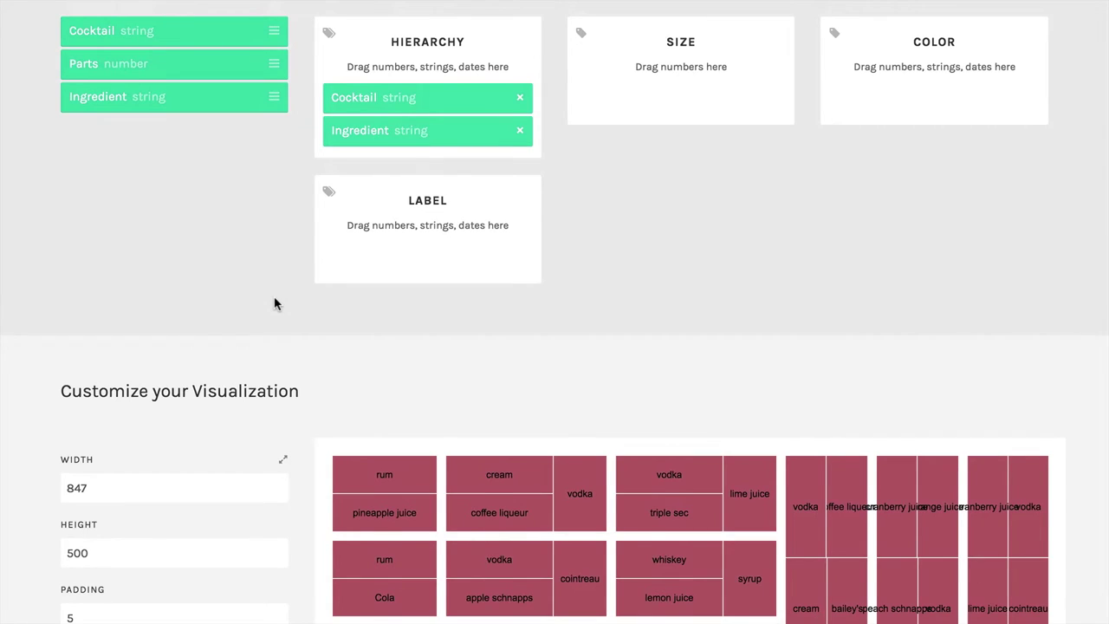
{"action": "scroll", "coordinate": [273, 303], "scroll_direction": "up", "scroll_amount": 1}
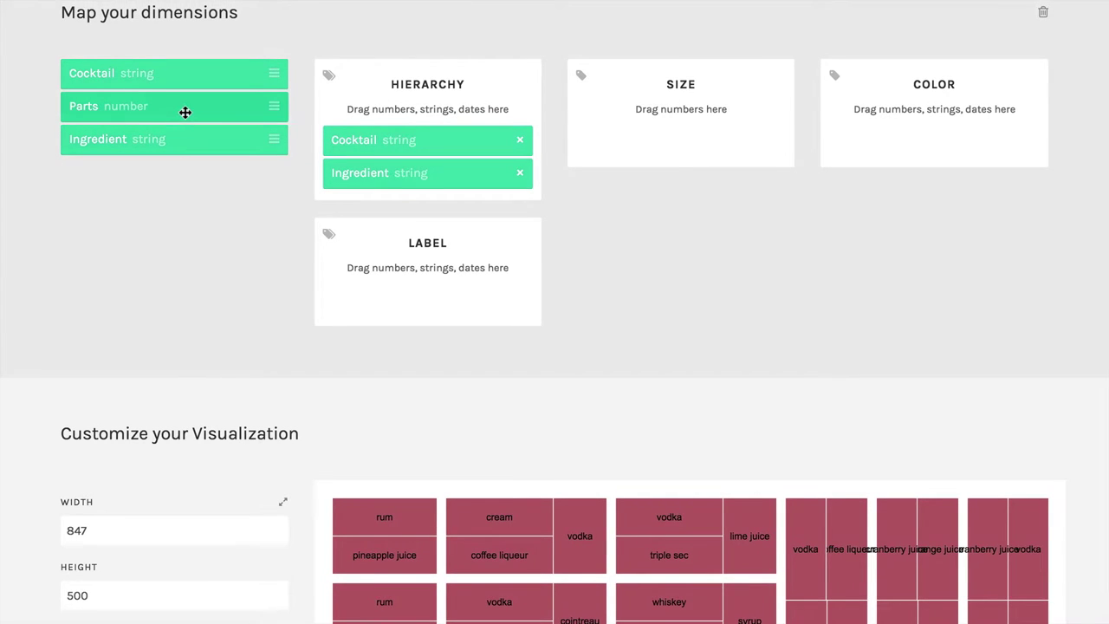
- Map Parts to Size so ingredient tiles scale by quantity, e.g. whiskey 18 versus mint 1
{"action": "mouse_move", "coordinate": [184, 112]}
{"action": "left_mouse_down"}
{"action": "mouse_move", "coordinate": [482, 156]}
{"action": "mouse_move", "coordinate": [698, 153]}
{"action": "left_mouse_up"}
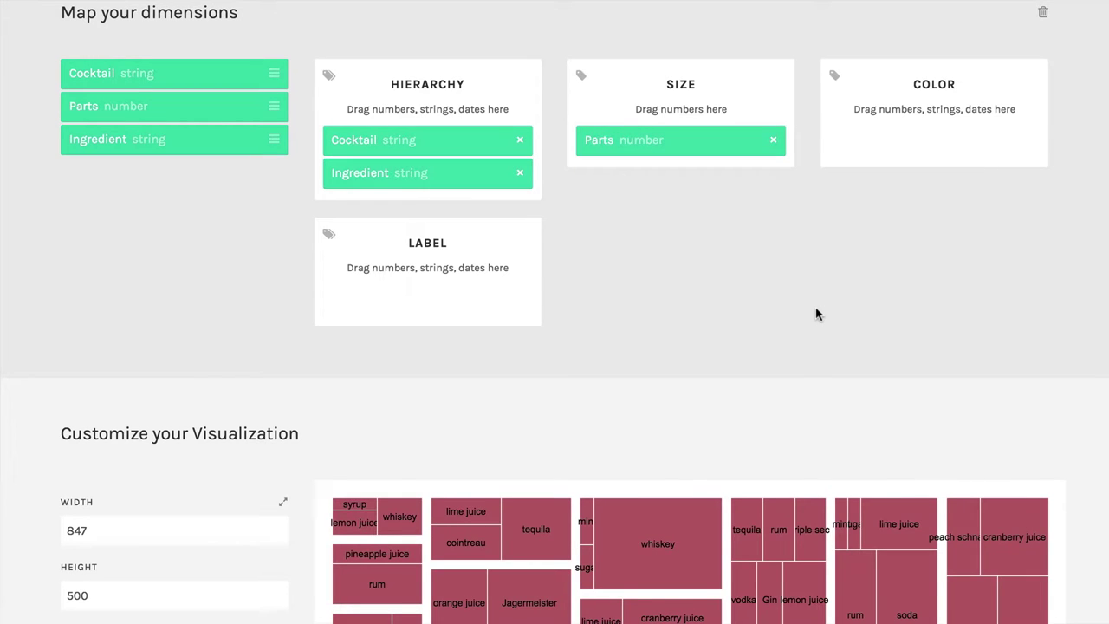
{"action": "scroll", "coordinate": [816, 313], "scroll_direction": "down", "scroll_amount": 6}
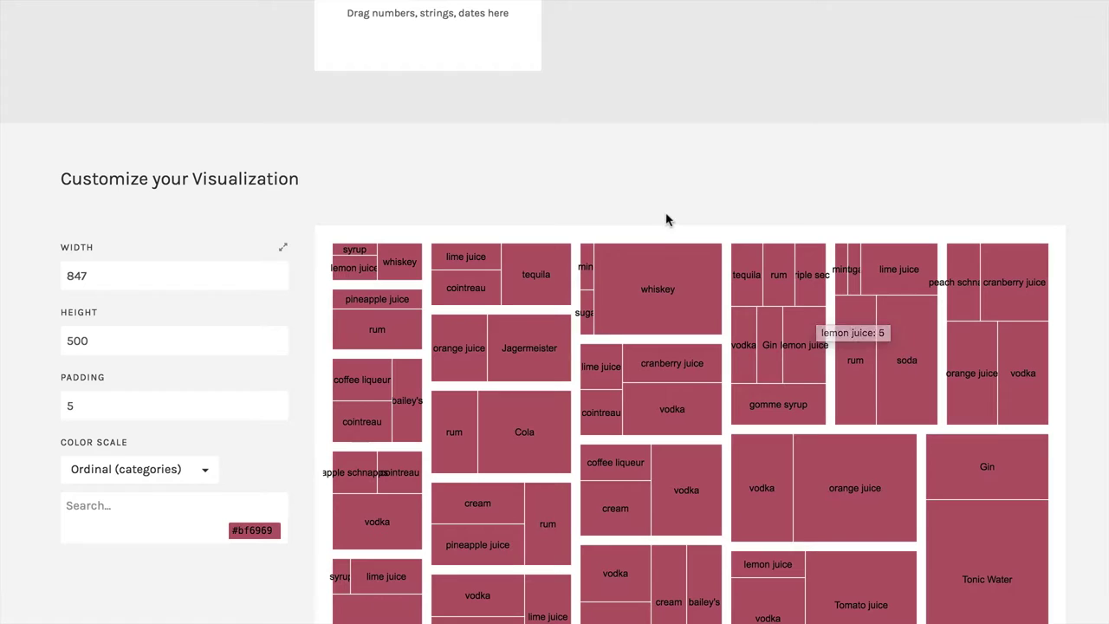
{"action": "mouse_move", "coordinate": [656, 293]}
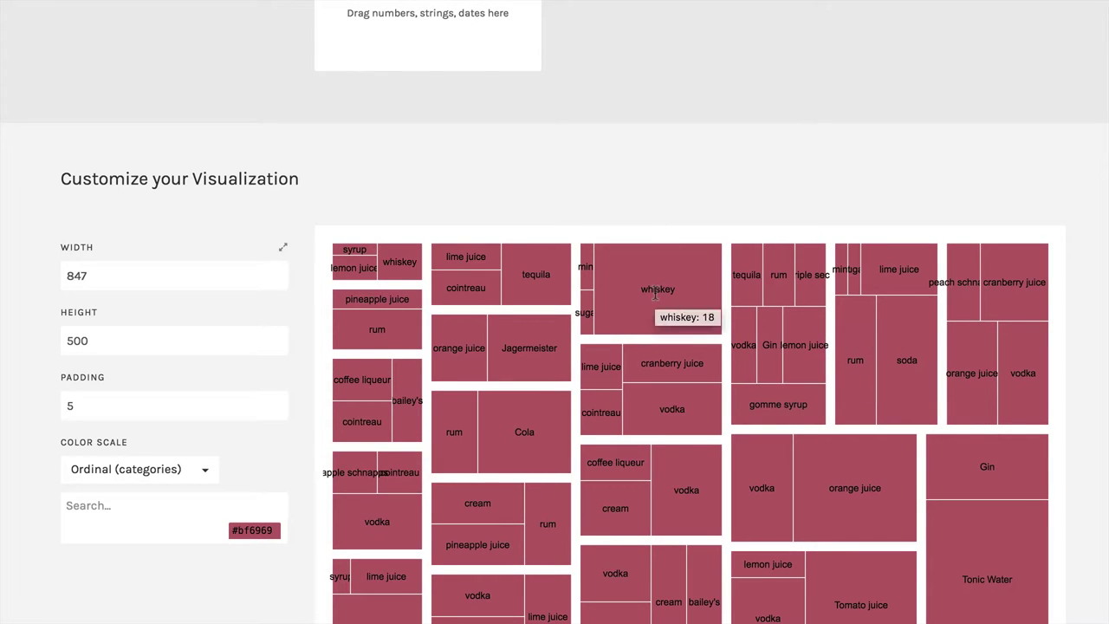
{"action": "mouse_move", "coordinate": [585, 270]}
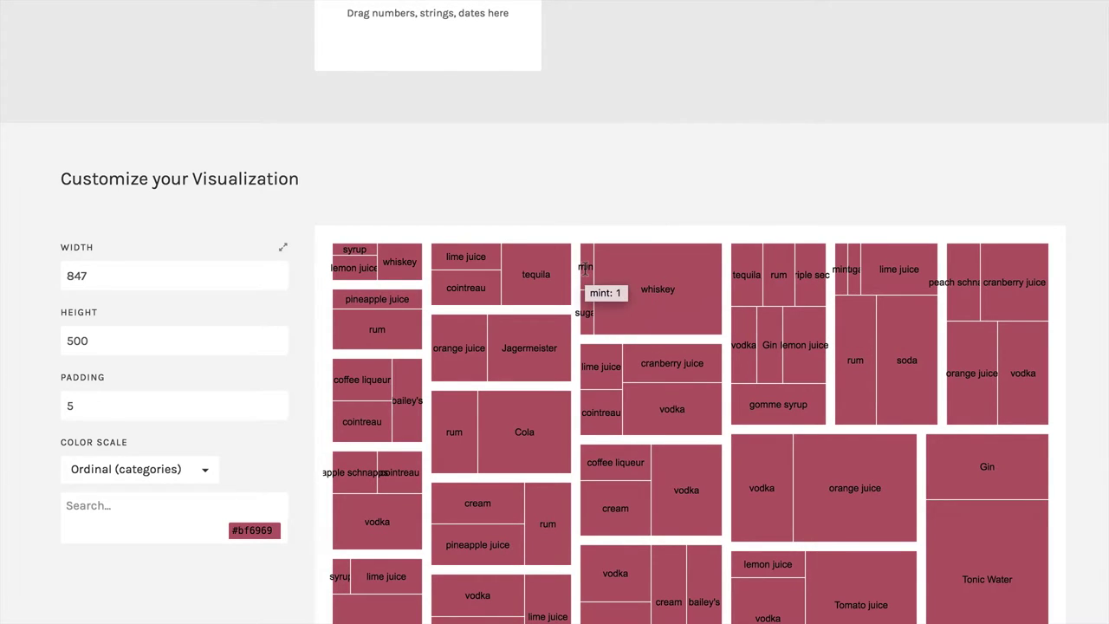
{"action": "mouse_move", "coordinate": [584, 310]}
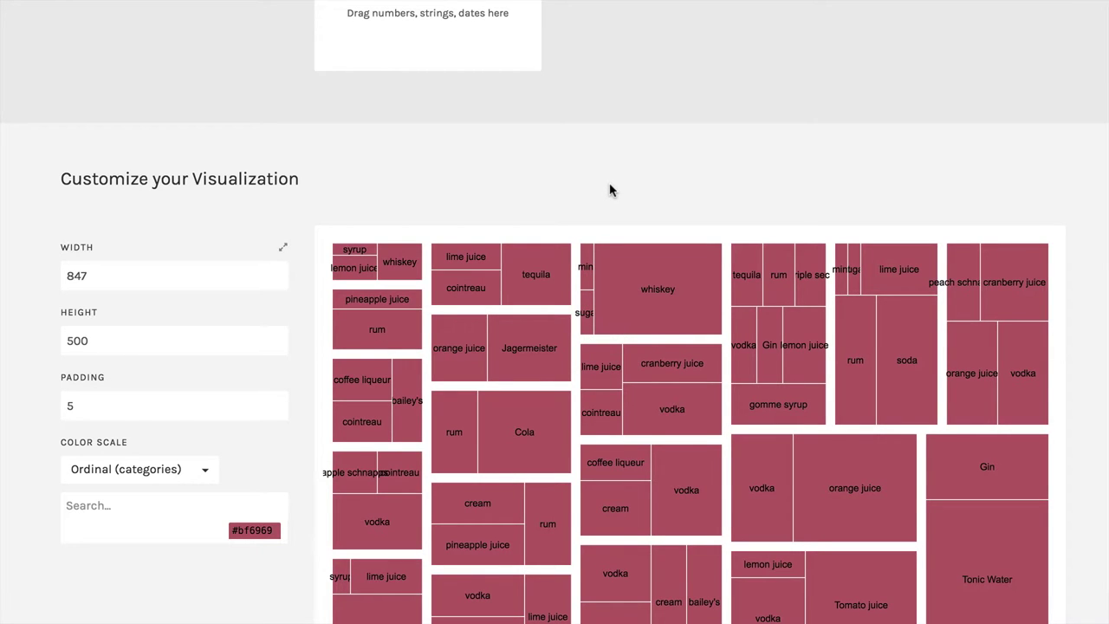
{"action": "scroll", "coordinate": [609, 190], "scroll_direction": "up", "scroll_amount": 5}
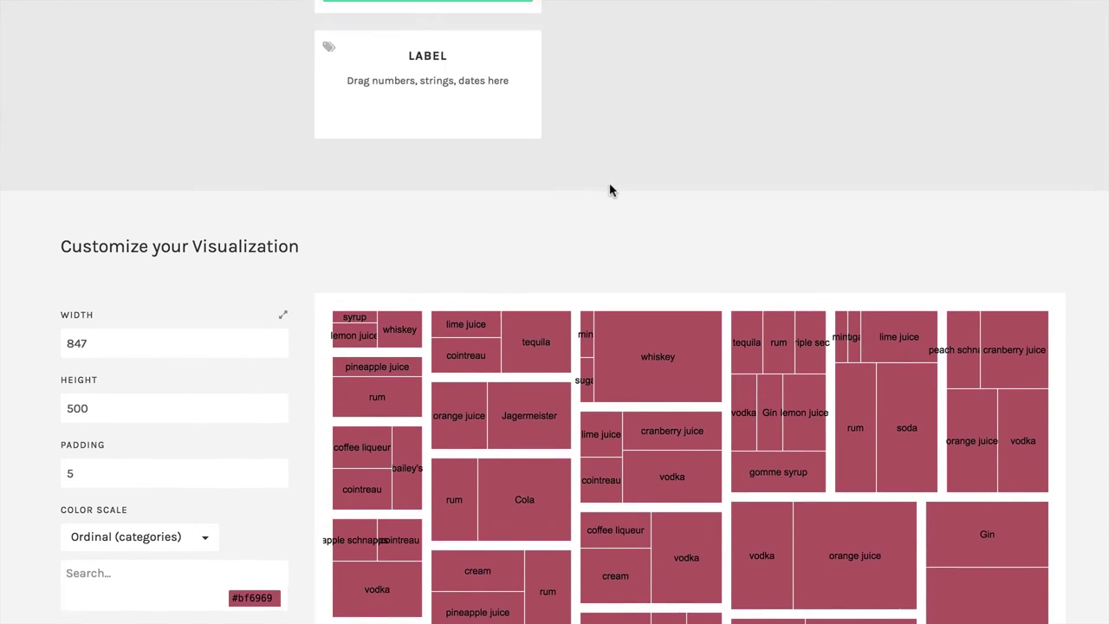
{"action": "scroll", "coordinate": [610, 191], "scroll_direction": "up", "scroll_amount": 1}
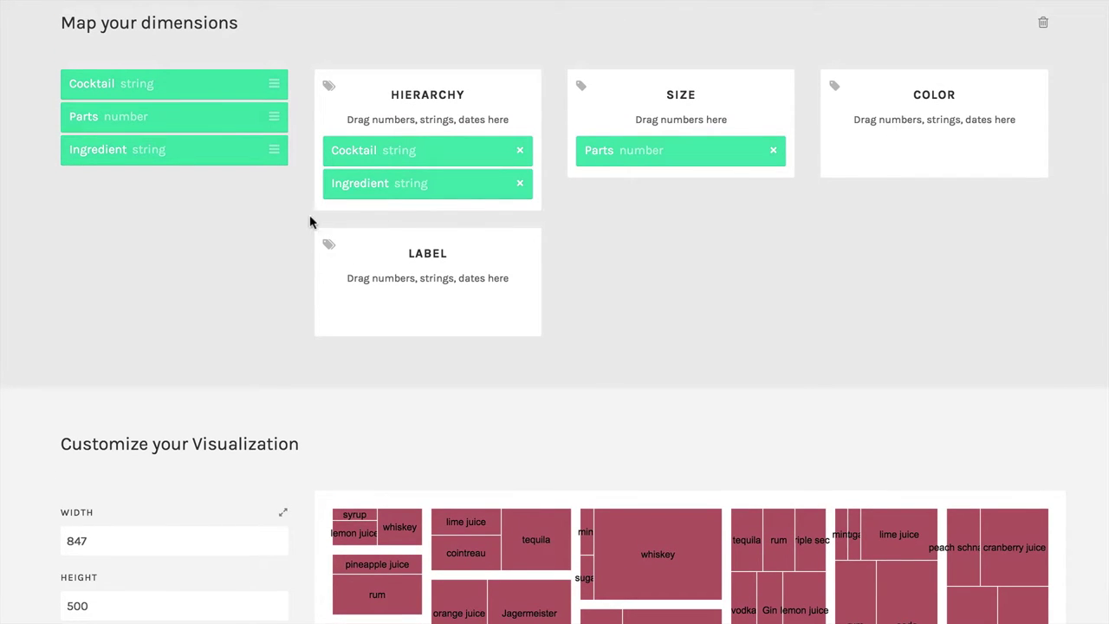
- Map Cocktail to Color and review the resulting ordinal colour scale
{"action": "mouse_move", "coordinate": [164, 87]}
{"action": "left_mouse_down"}
{"action": "mouse_move", "coordinate": [698, 81]}
{"action": "mouse_move", "coordinate": [910, 146]}
{"action": "left_mouse_up"}
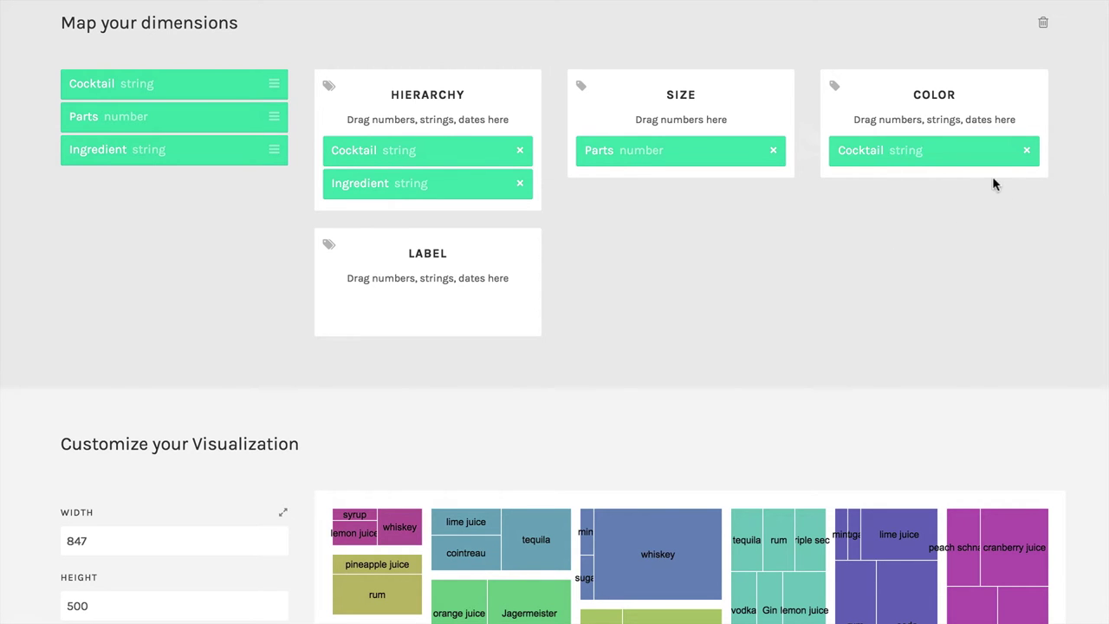
{"action": "scroll", "coordinate": [1008, 267], "scroll_direction": "down", "scroll_amount": 4}
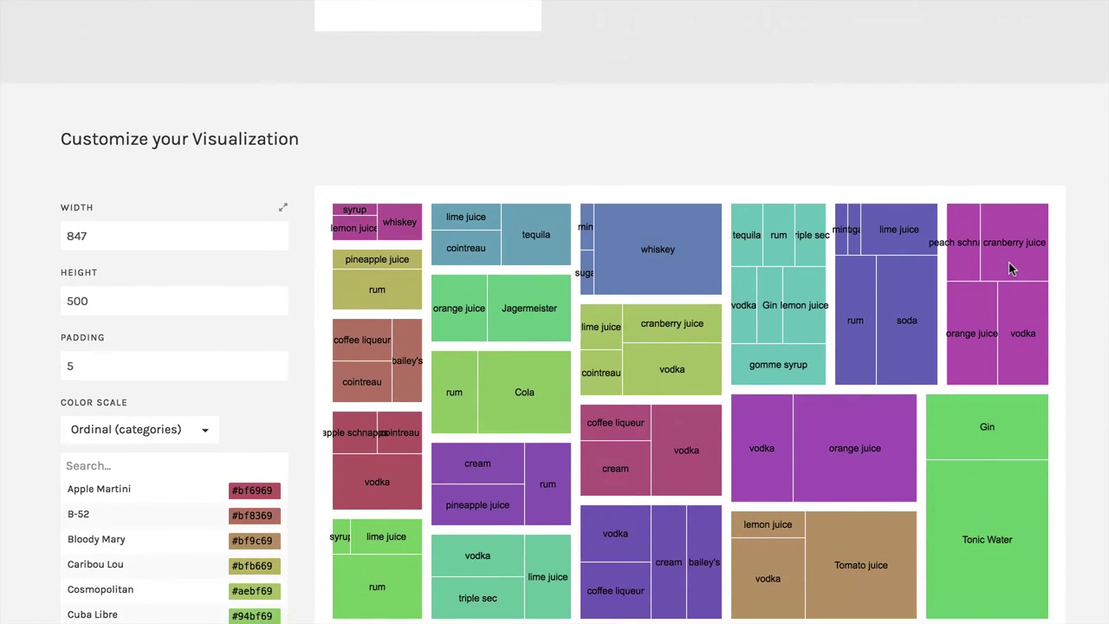
{"action": "scroll", "coordinate": [1008, 262], "scroll_direction": "down", "scroll_amount": 1}
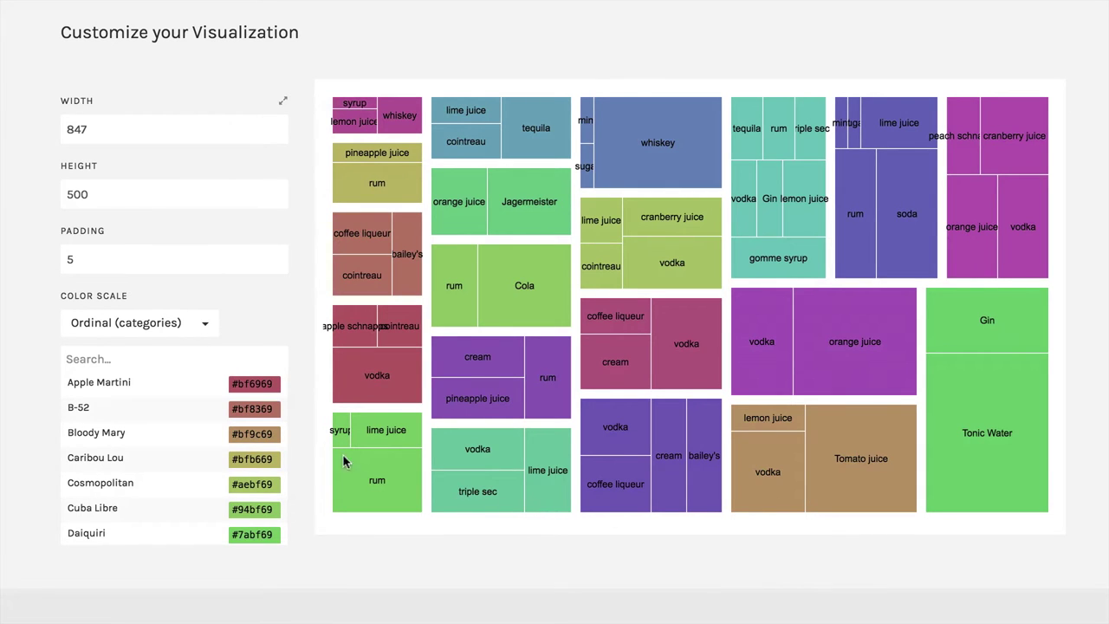
{"action": "scroll", "coordinate": [194, 463], "scroll_direction": "down", "scroll_amount": 3}
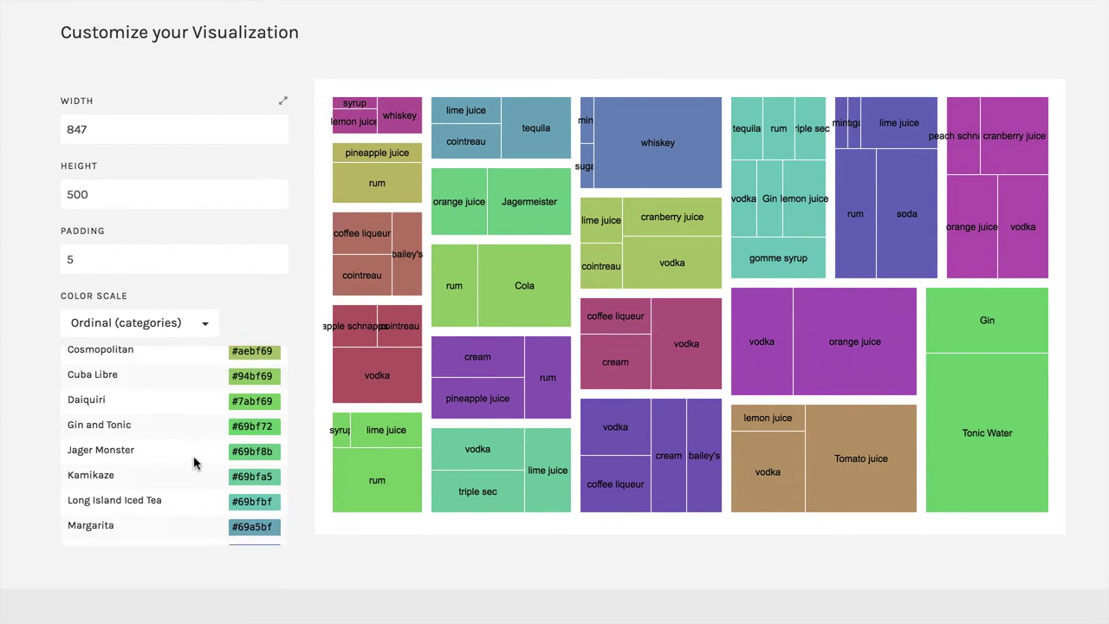
{"action": "scroll", "coordinate": [194, 464], "scroll_direction": "down", "scroll_amount": 5}
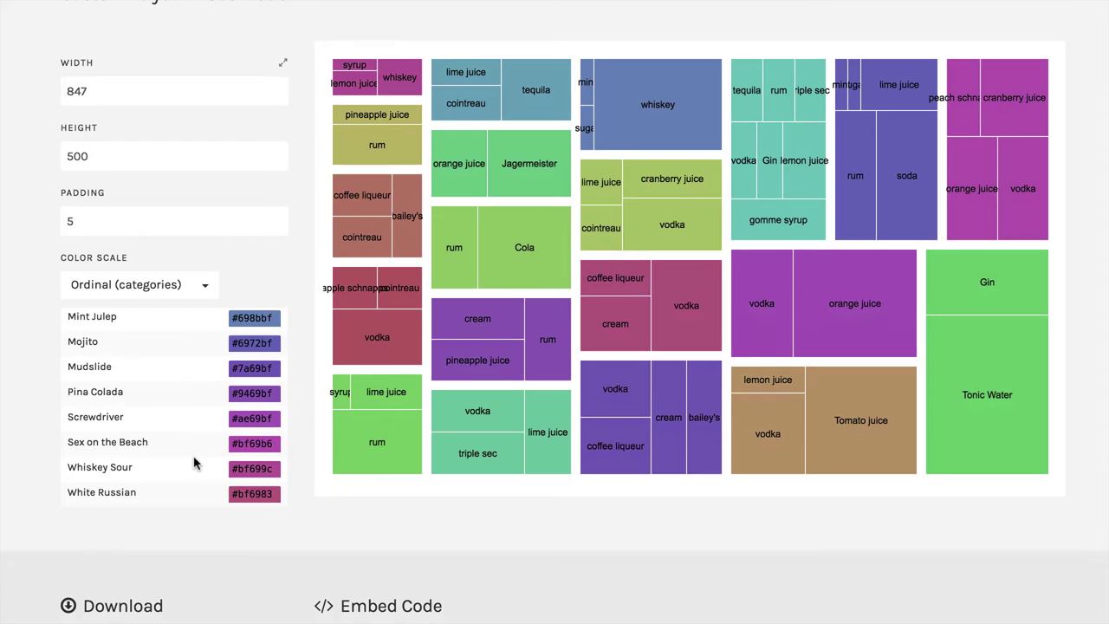
{"action": "scroll", "coordinate": [194, 463], "scroll_direction": "up", "scroll_amount": 5}
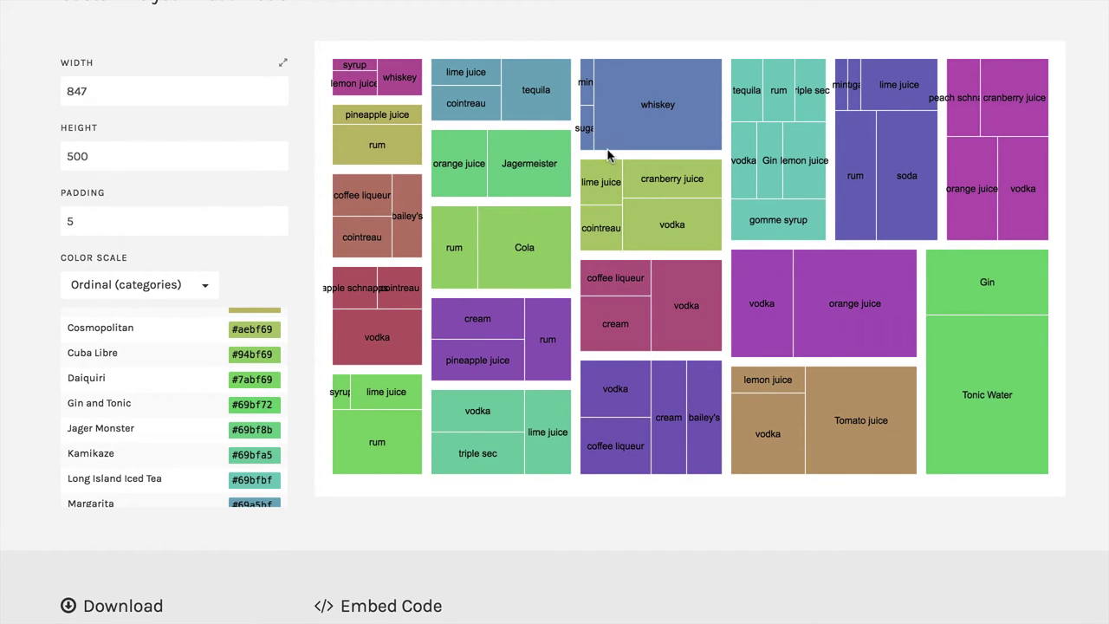
{"action": "mouse_move", "coordinate": [660, 139]}
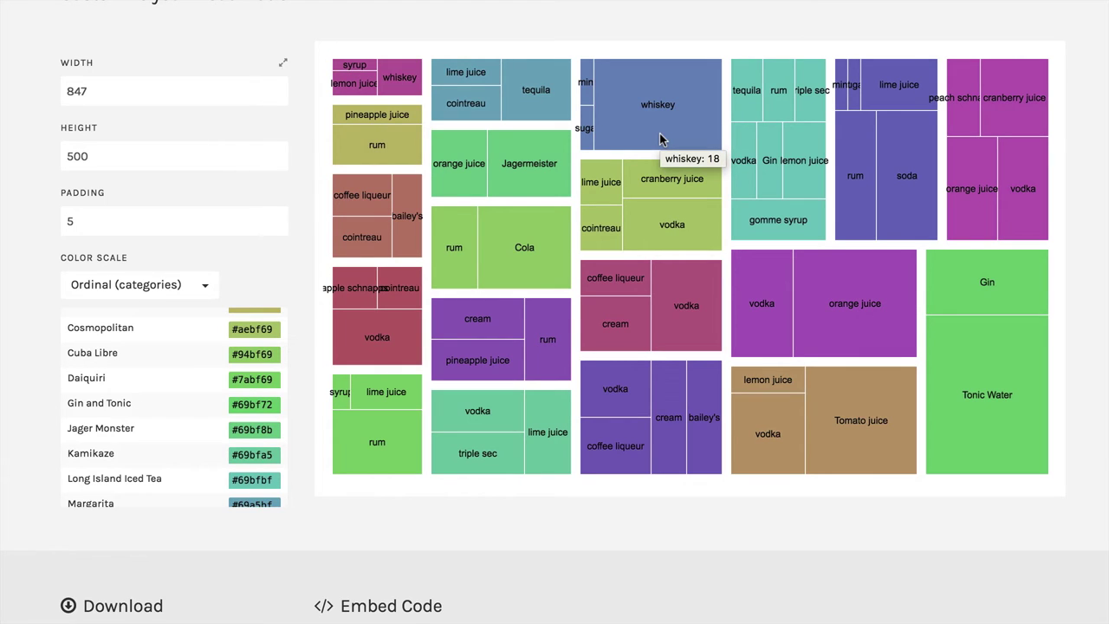